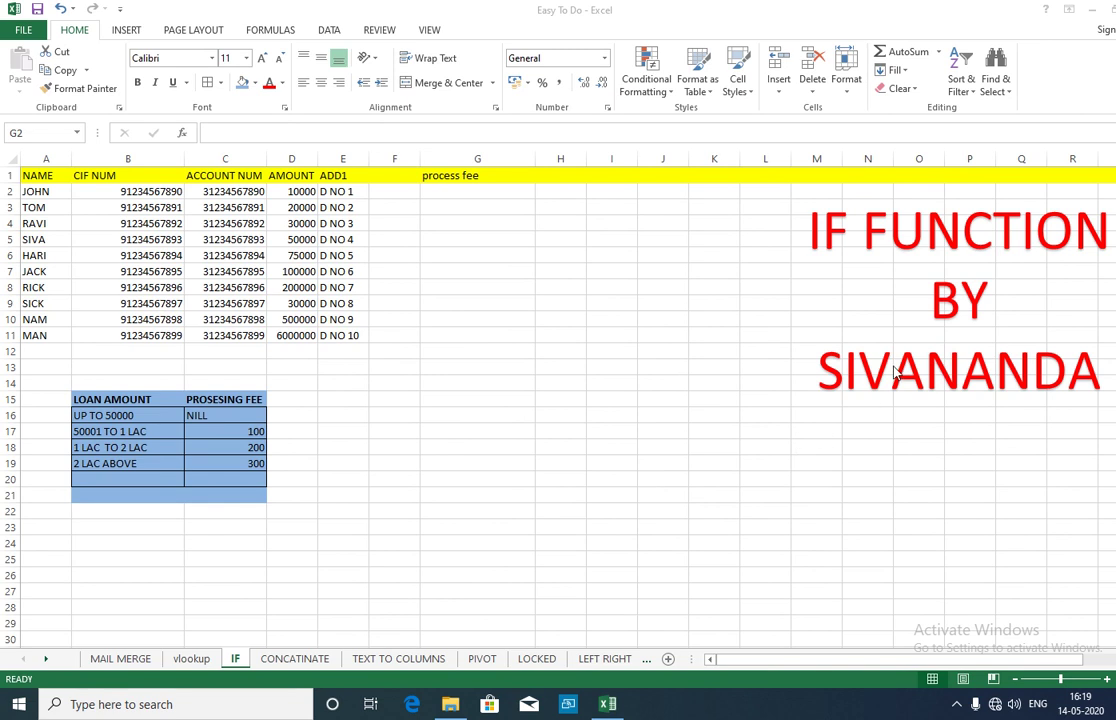
# - Highlight the customer table, its AMOUNT column, and the loan-amount fee slab table up to the 300 fee
pyautogui.click(38, 191)
pyautogui.moveTo(81, 205); pyautogui.dragTo(336, 333)
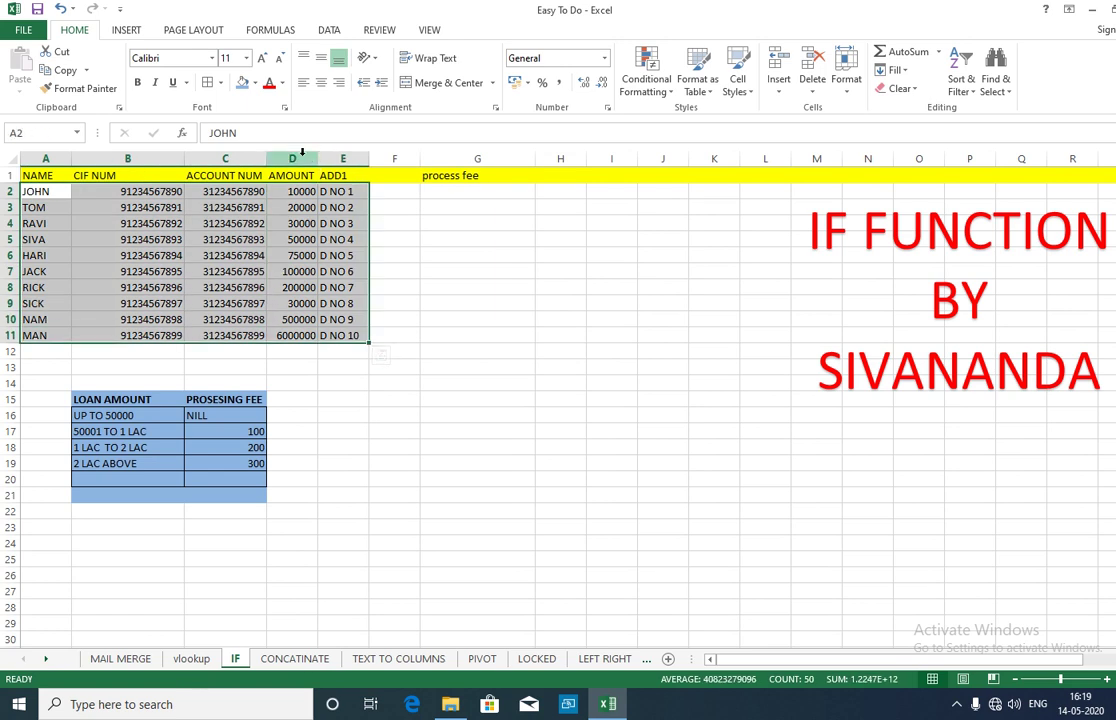
pyautogui.click(302, 155)
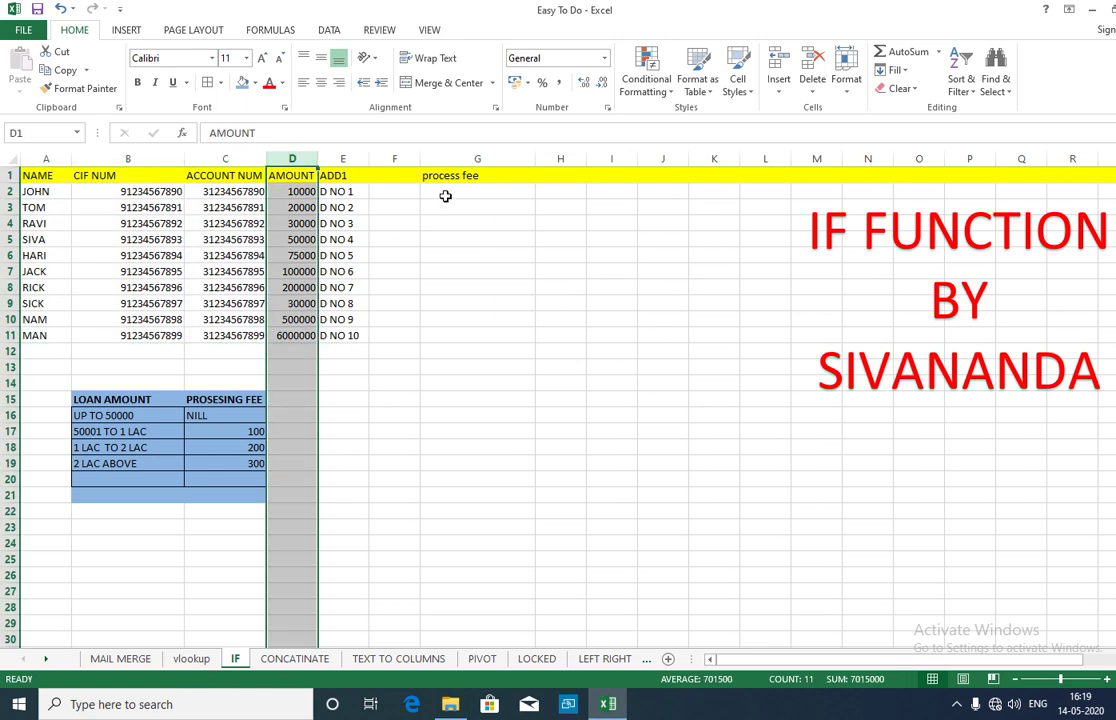
pyautogui.click(104, 417)
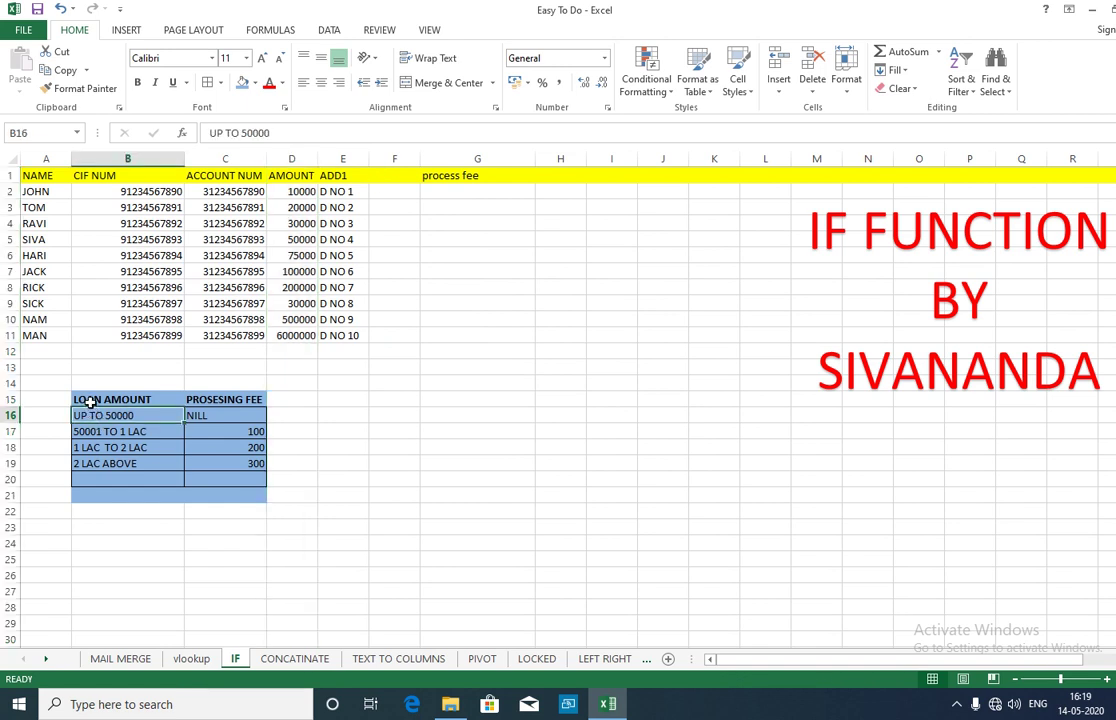
pyautogui.moveTo(95, 415); pyautogui.dragTo(259, 495)
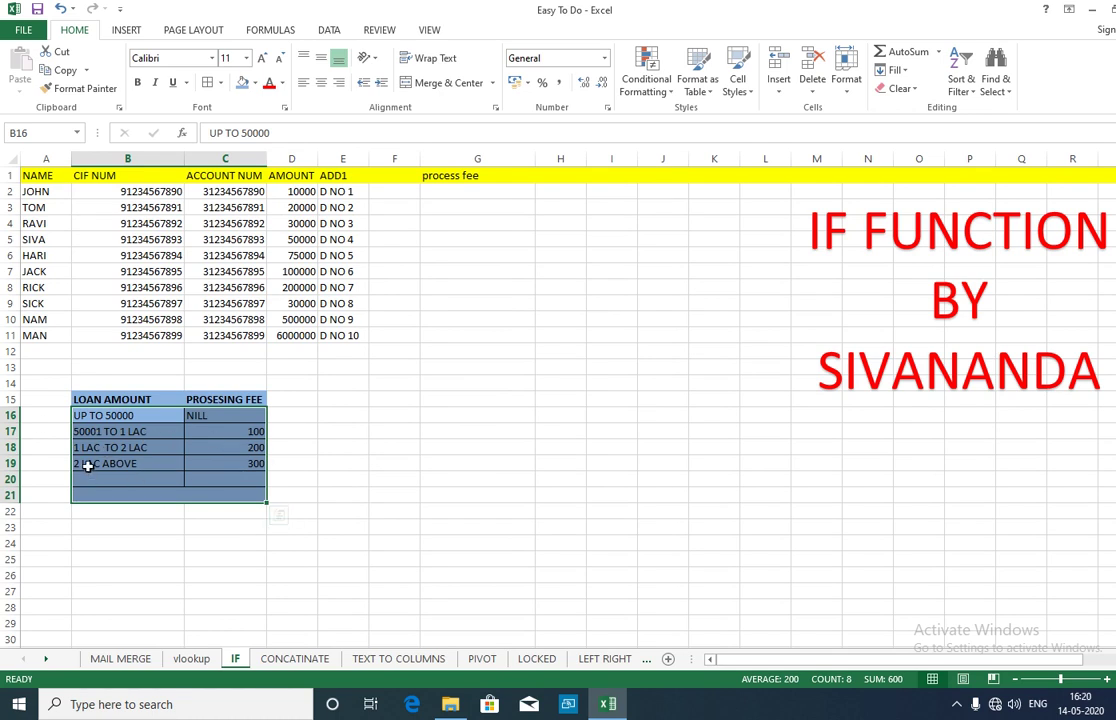
pyautogui.click(257, 466)
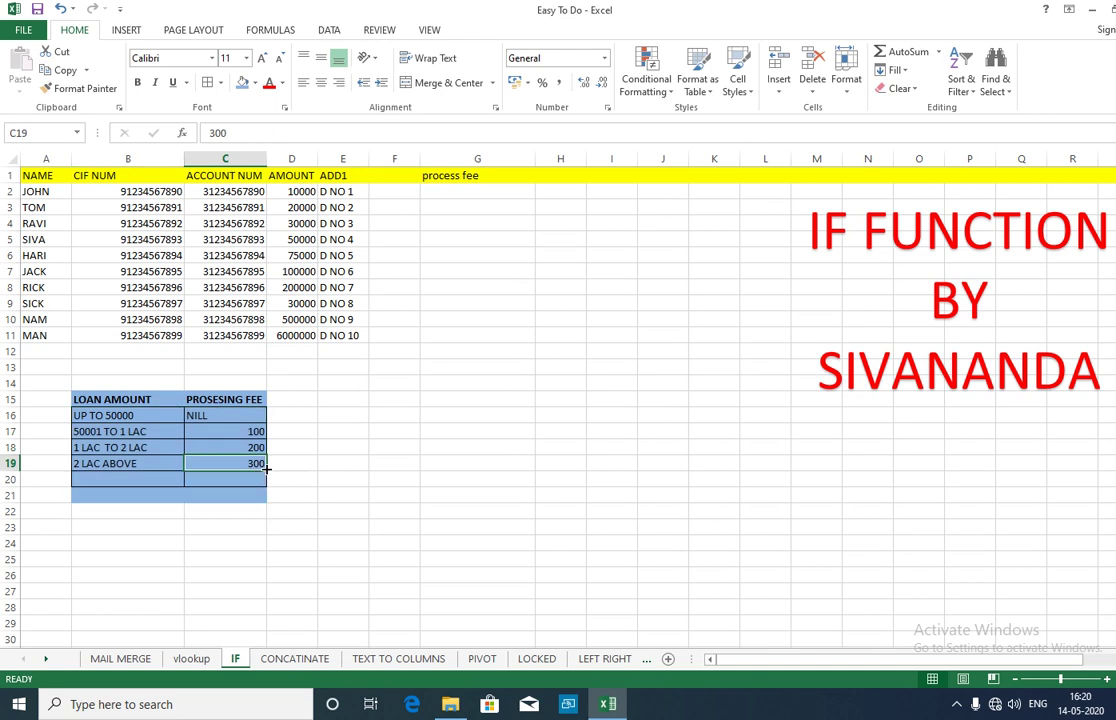
# - Start a formula in G2 and insert the IF function found through Insert Function search
pyautogui.click(467, 191)
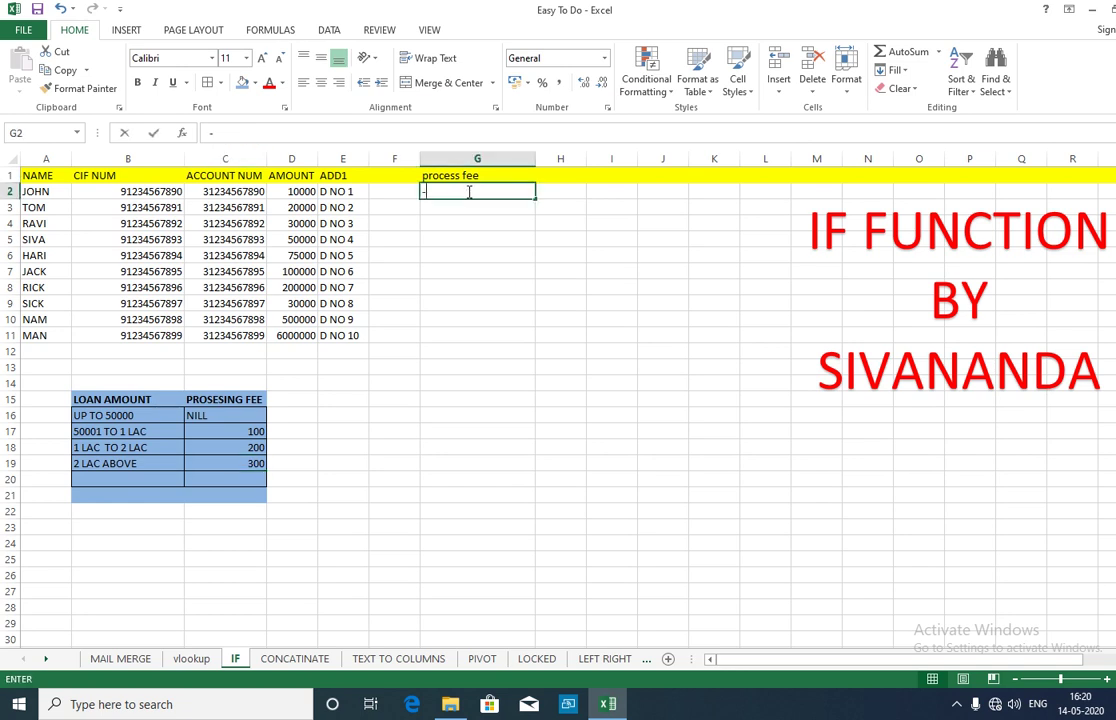
pyautogui.write('=')
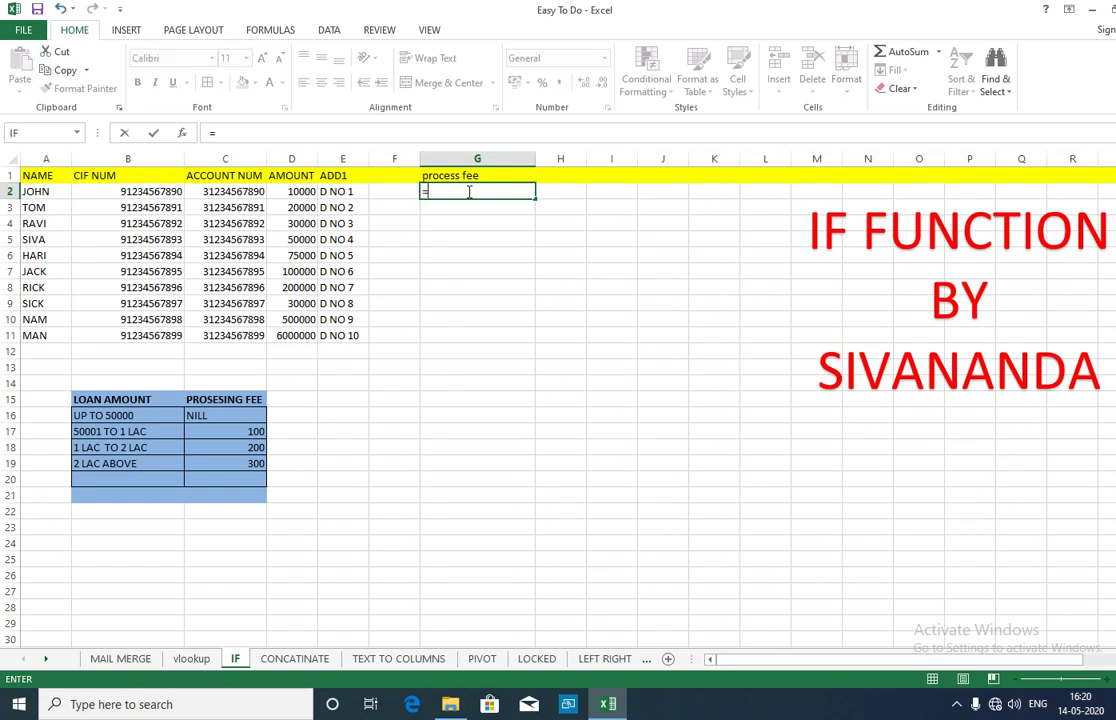
pyautogui.click(181, 134)
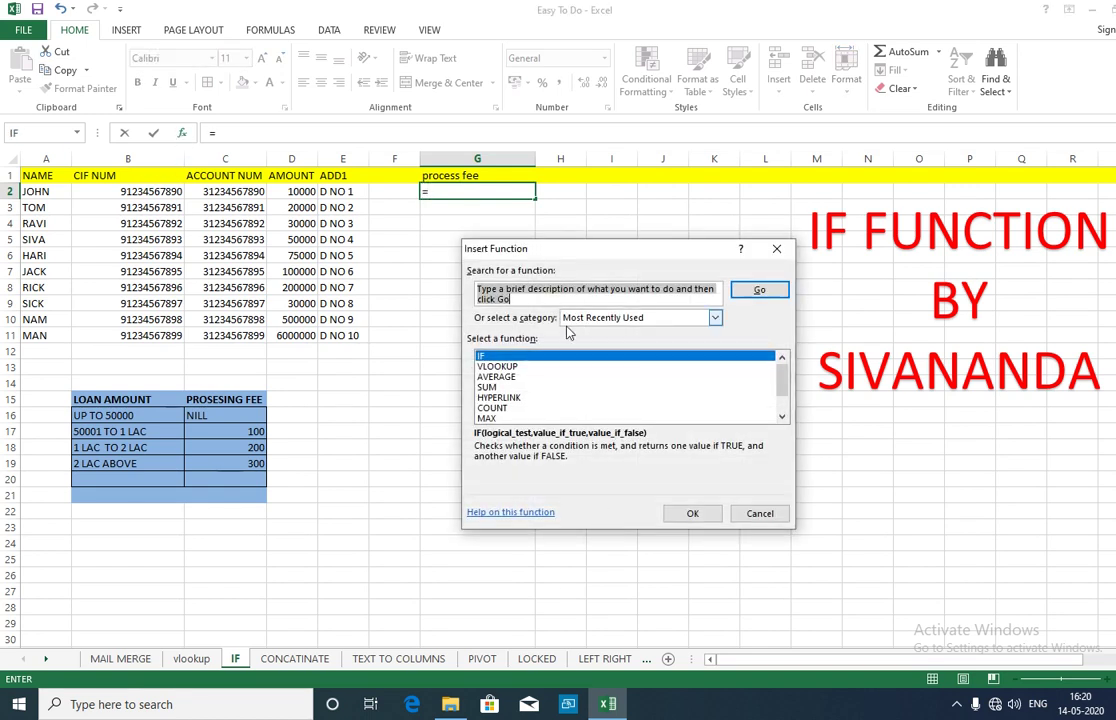
pyautogui.write('IF')
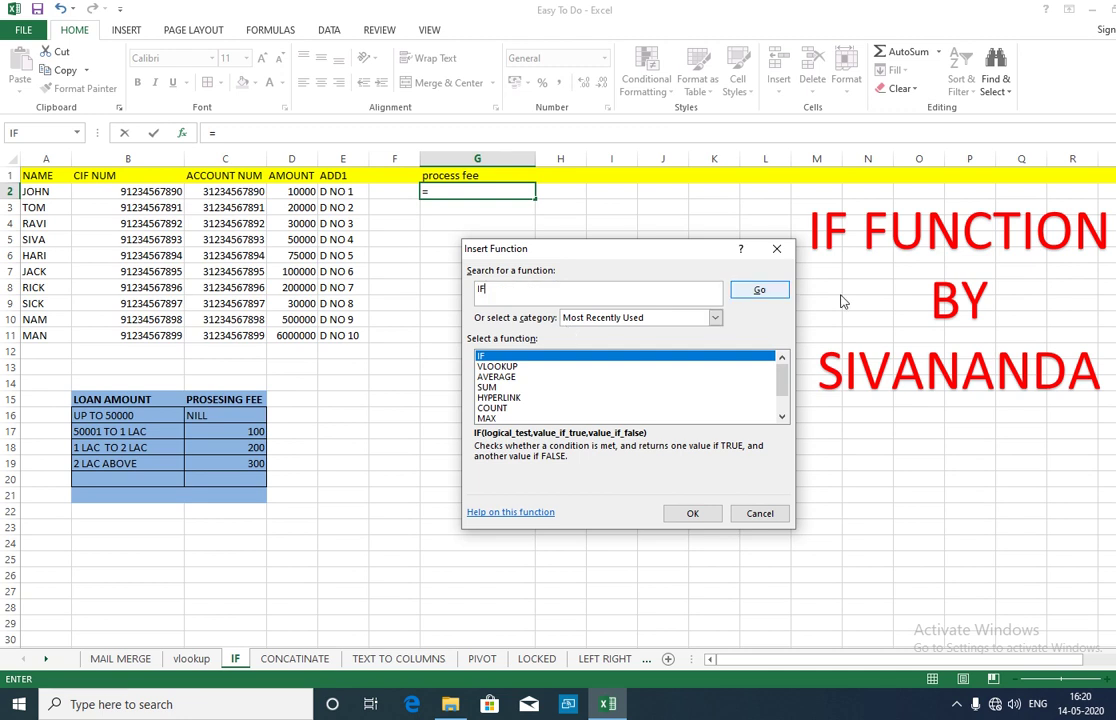
pyautogui.click(757, 291)
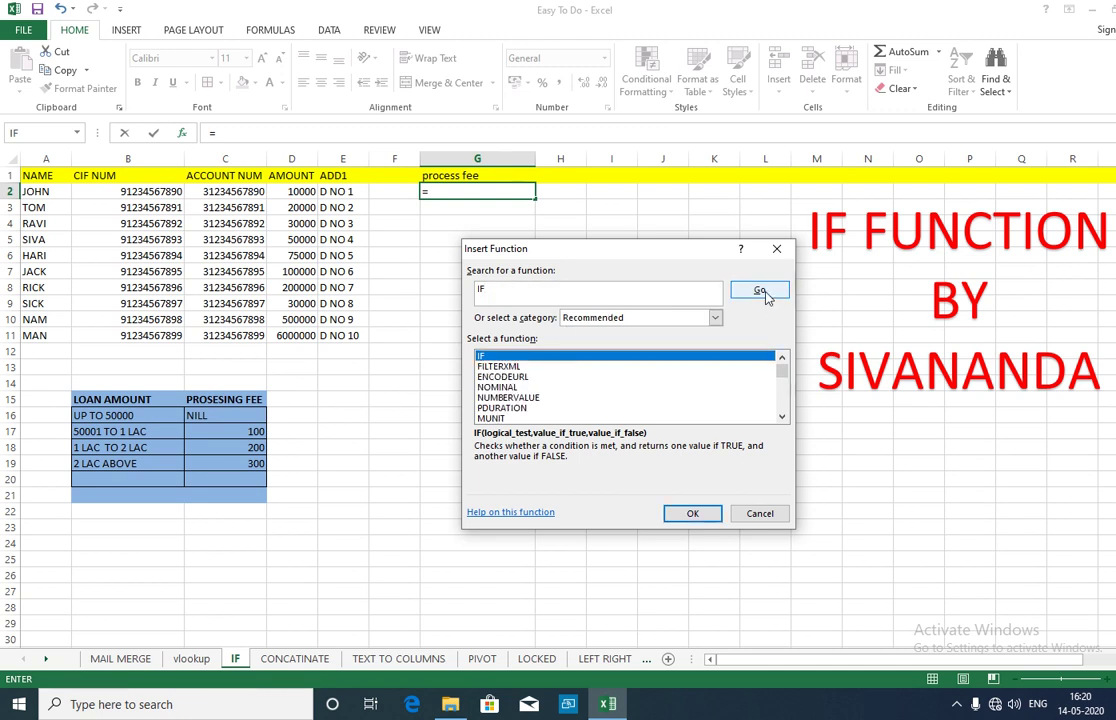
pyautogui.click(703, 515)
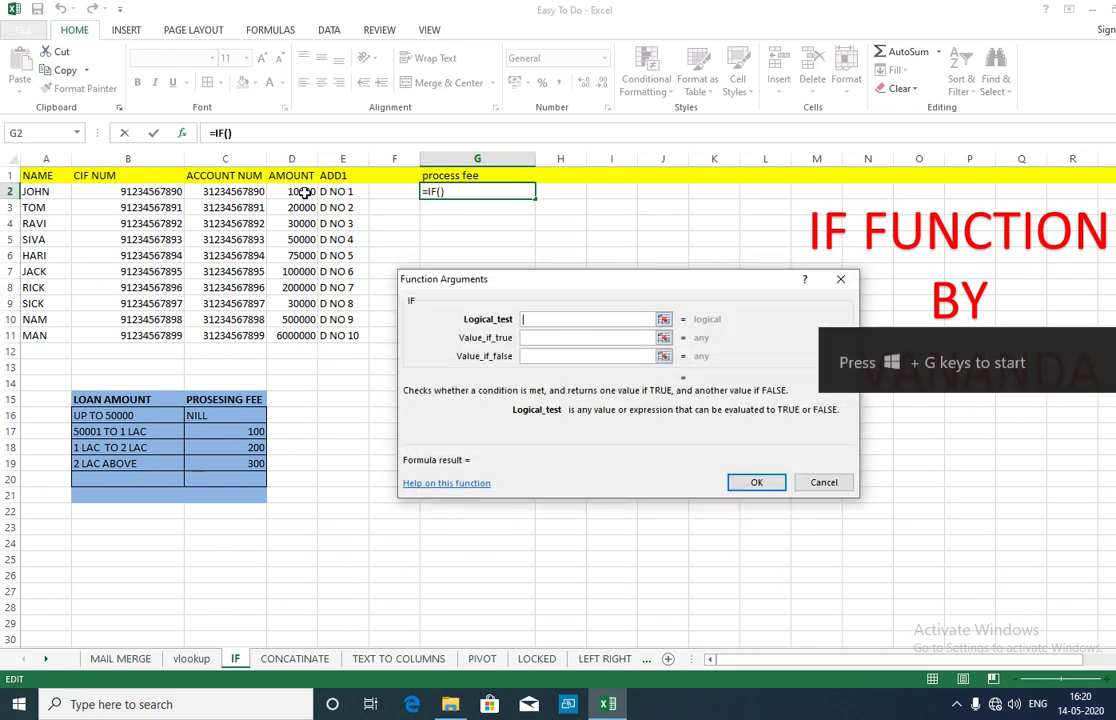
# - Enter =IF(D2<50001,0,100) in G2 with test D2<50001, true 0, false 100
pyautogui.click(304, 191)
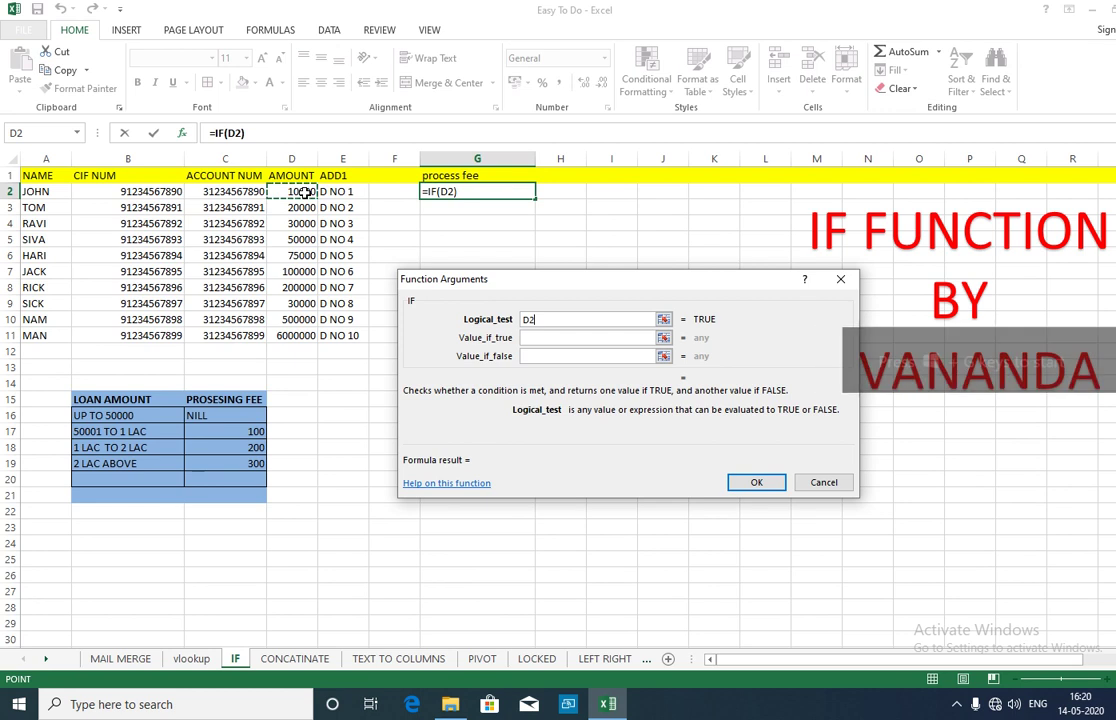
pyautogui.write('<')
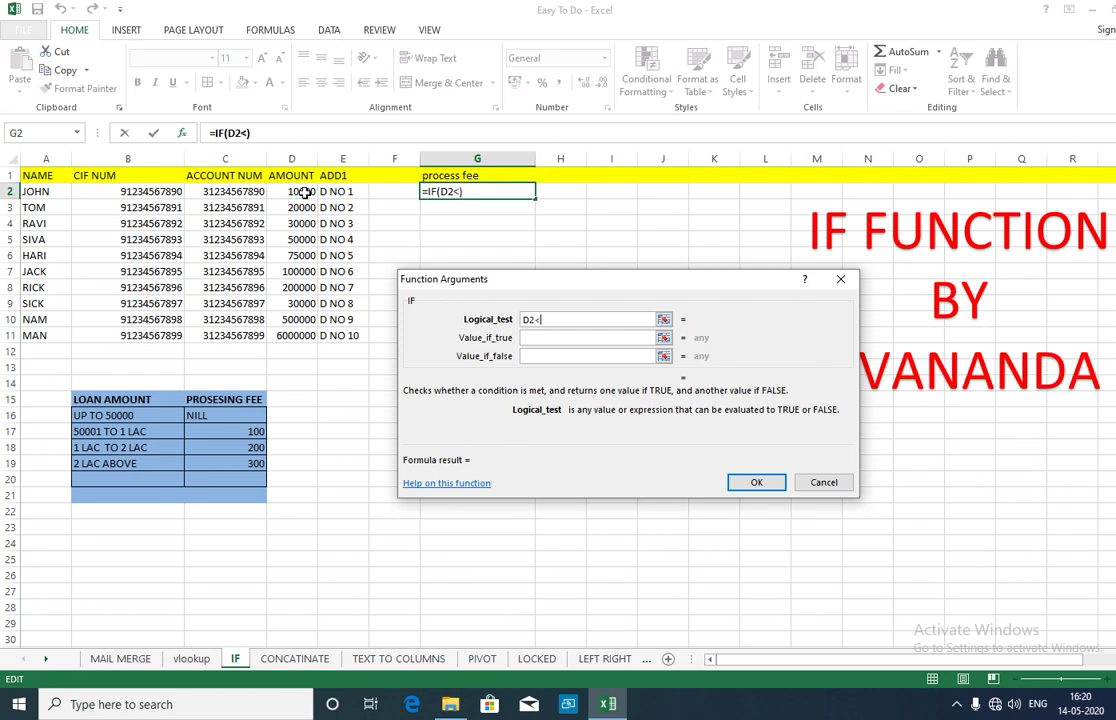
pyautogui.write('5000')
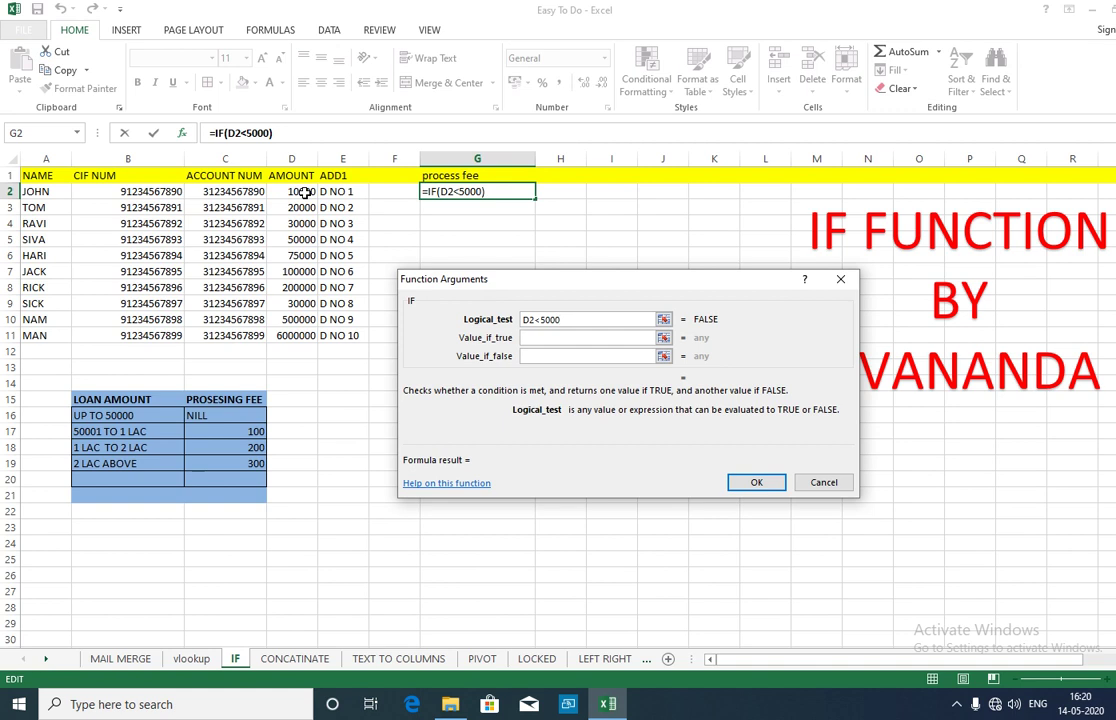
pyautogui.write('1')
pyautogui.click(559, 337)
pyautogui.write('0')
pyautogui.click(549, 358)
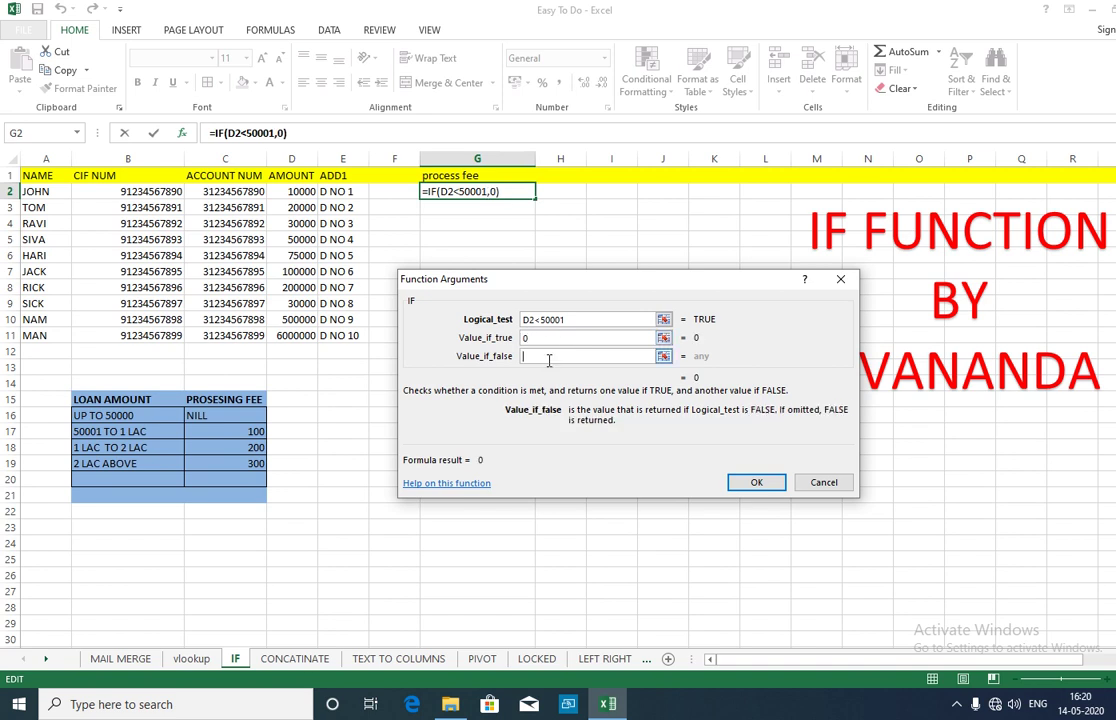
pyautogui.write('100')
pyautogui.press('Return')
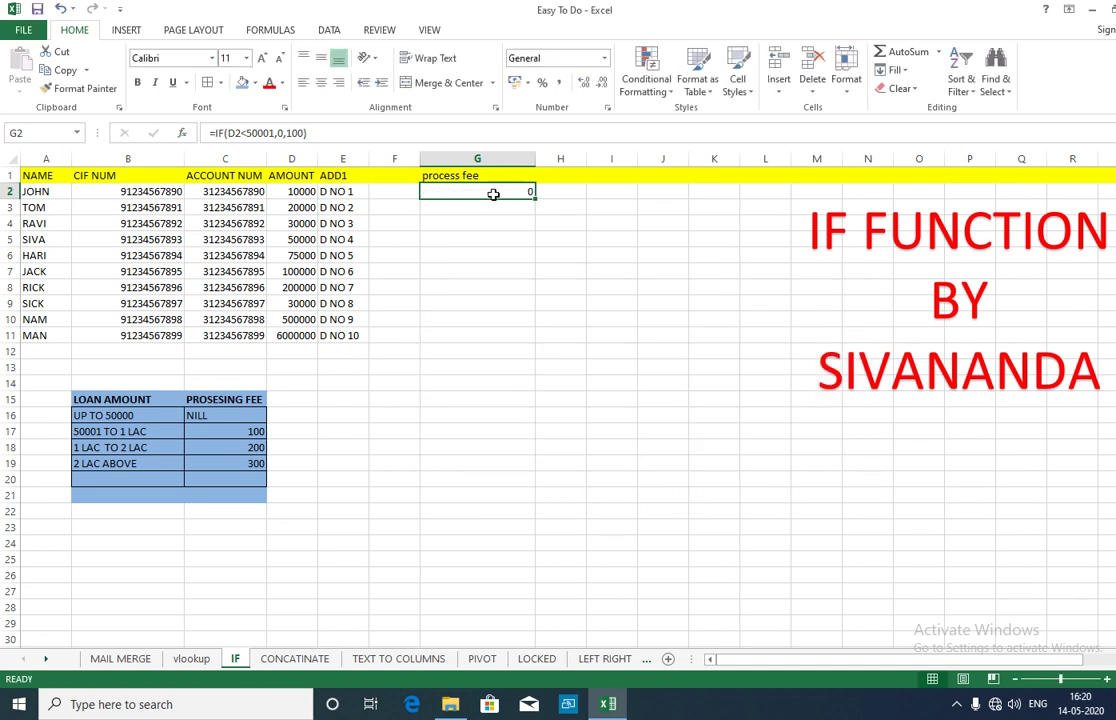
pyautogui.press('Right')
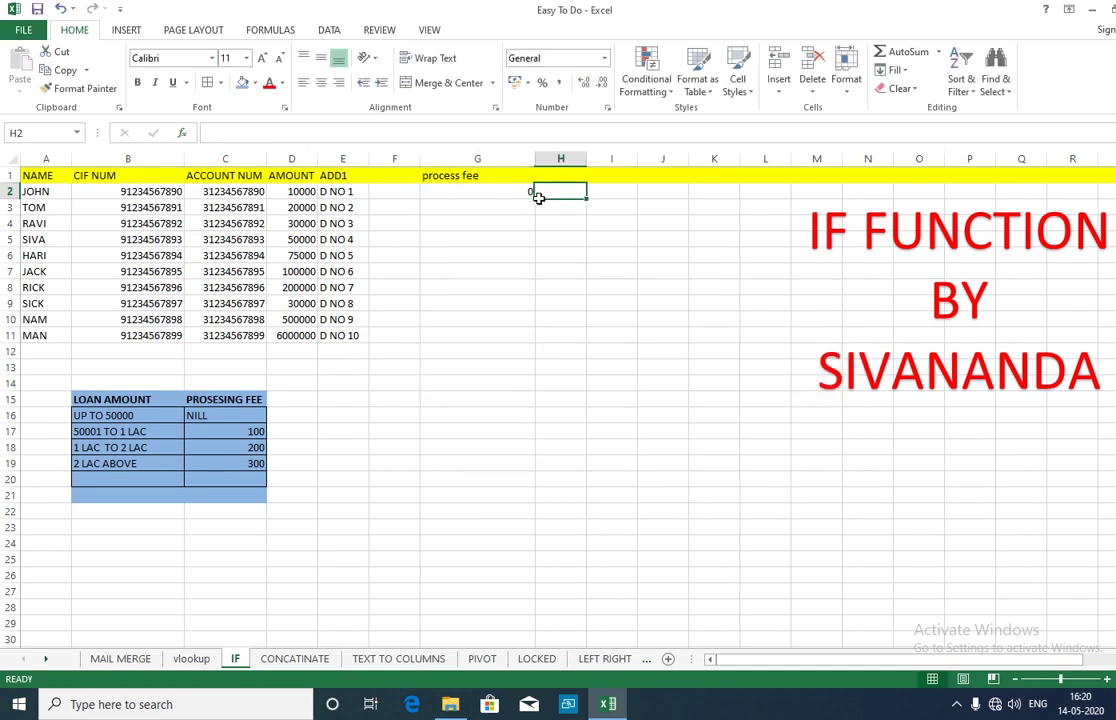
# - Fill G2's =IF(D2<50001,0,100) down to G11 and check the fees against the amounts
pyautogui.click(521, 192)
pyautogui.moveTo(535, 199); pyautogui.dragTo(529, 345)
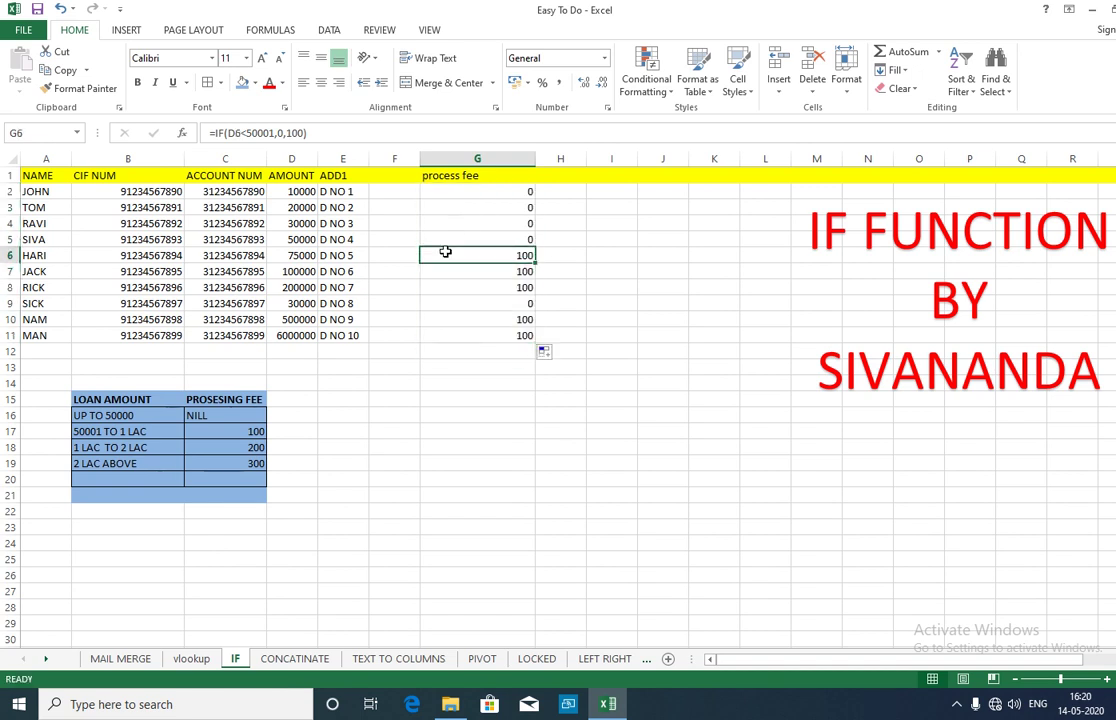
pyautogui.moveTo(443, 253); pyautogui.dragTo(228, 240)
pyautogui.moveTo(470, 272); pyautogui.dragTo(172, 193)
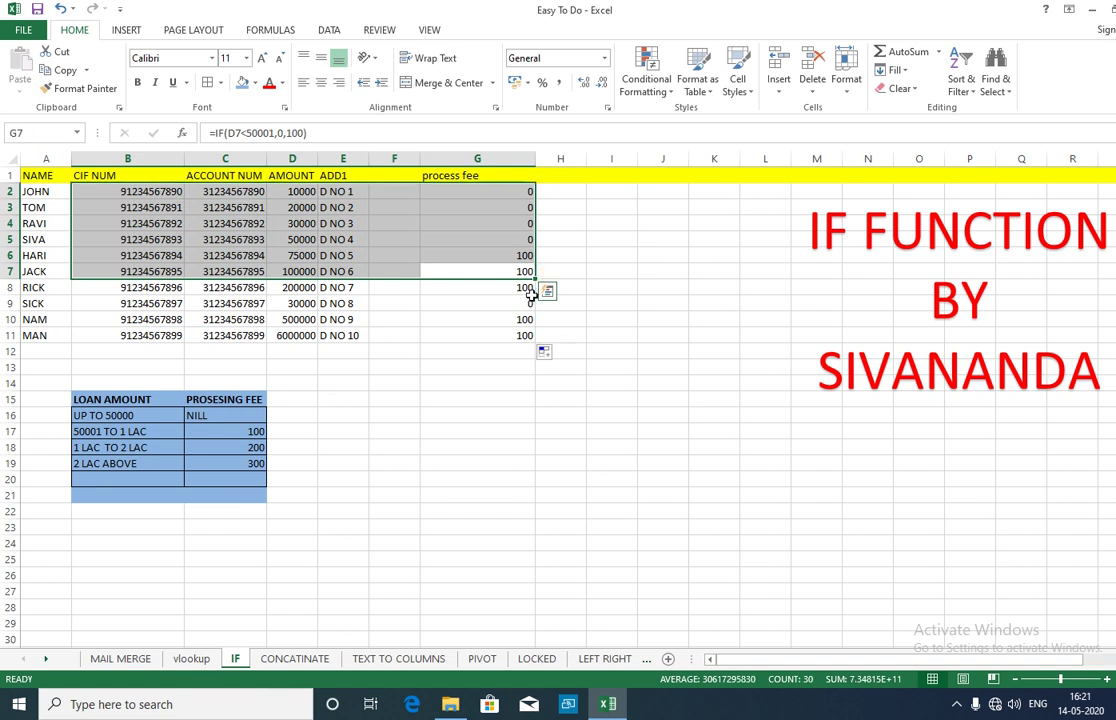
pyautogui.moveTo(520, 288); pyautogui.dragTo(528, 332)
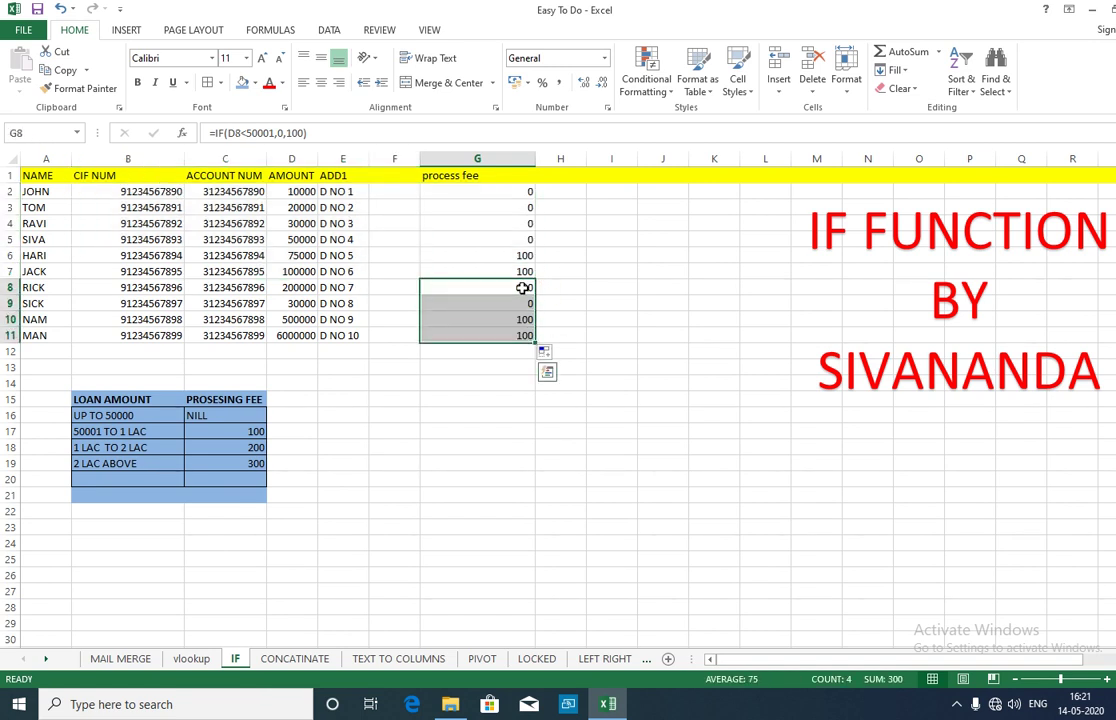
pyautogui.click(521, 287)
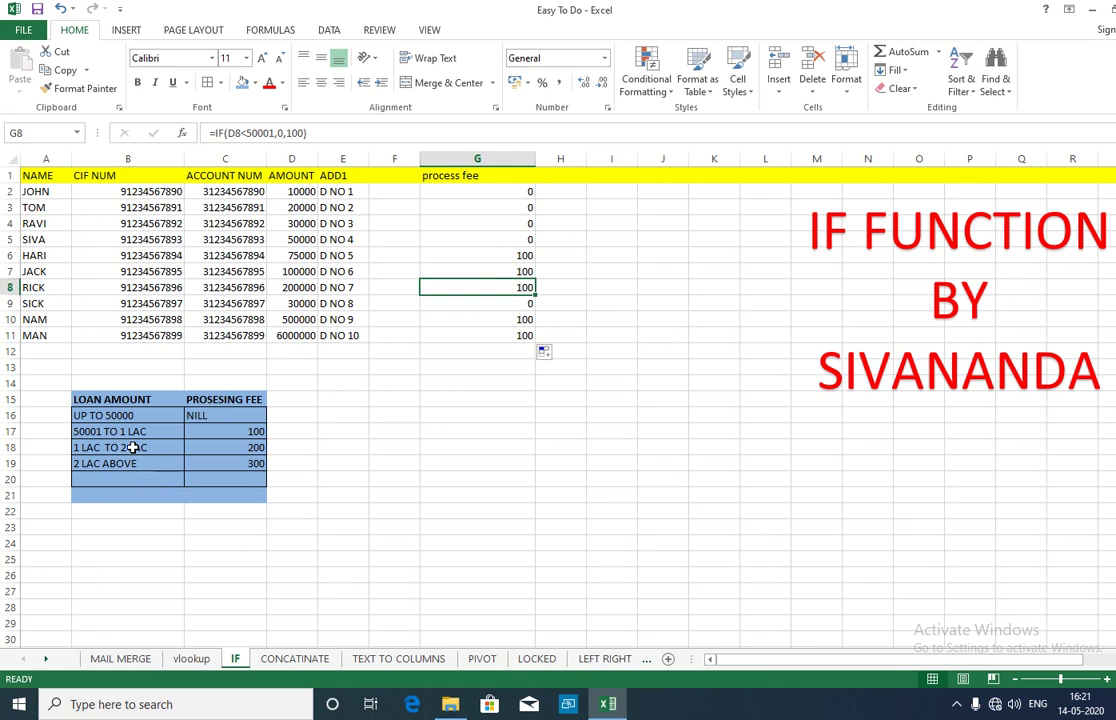
pyautogui.click(310, 135)
pyautogui.press('BackSpace')
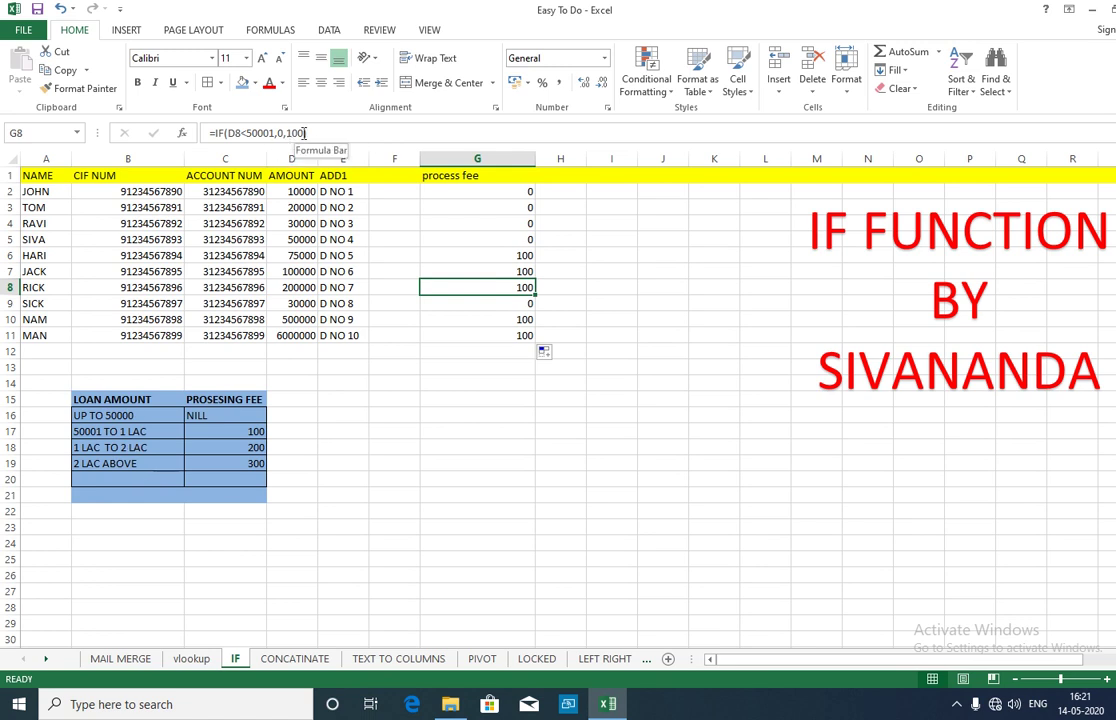
pyautogui.click(306, 133)
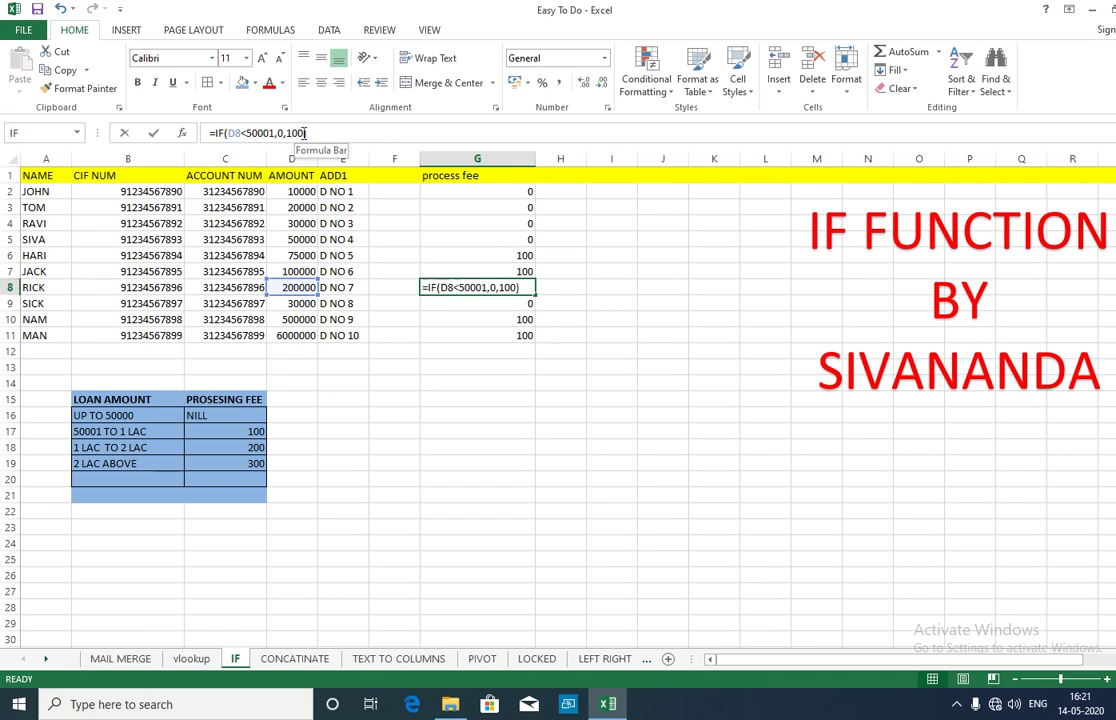
pyautogui.doubleClick(295, 133)
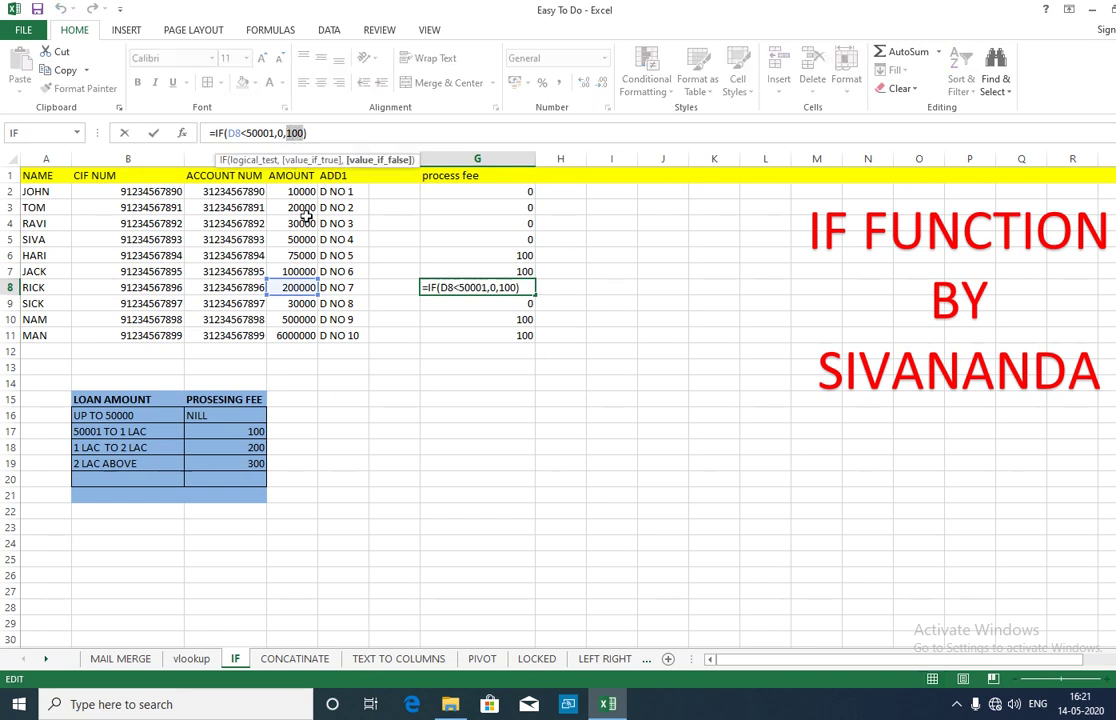
pyautogui.write('IF')
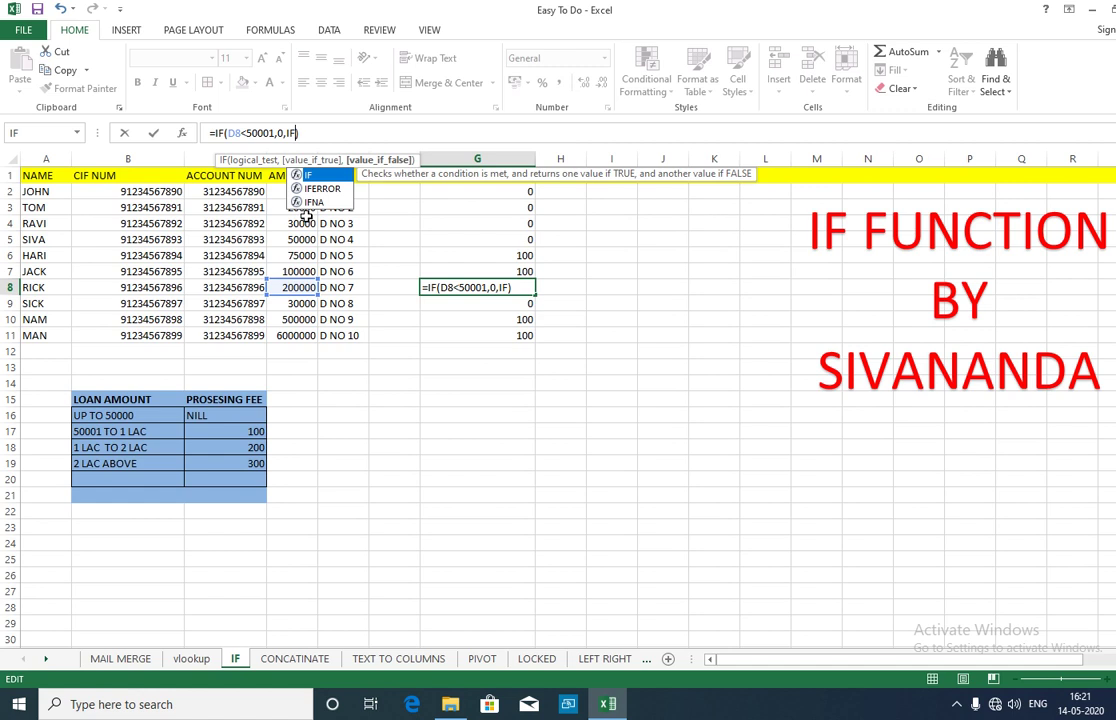
pyautogui.press('BackSpace')
pyautogui.press('BackSpace')
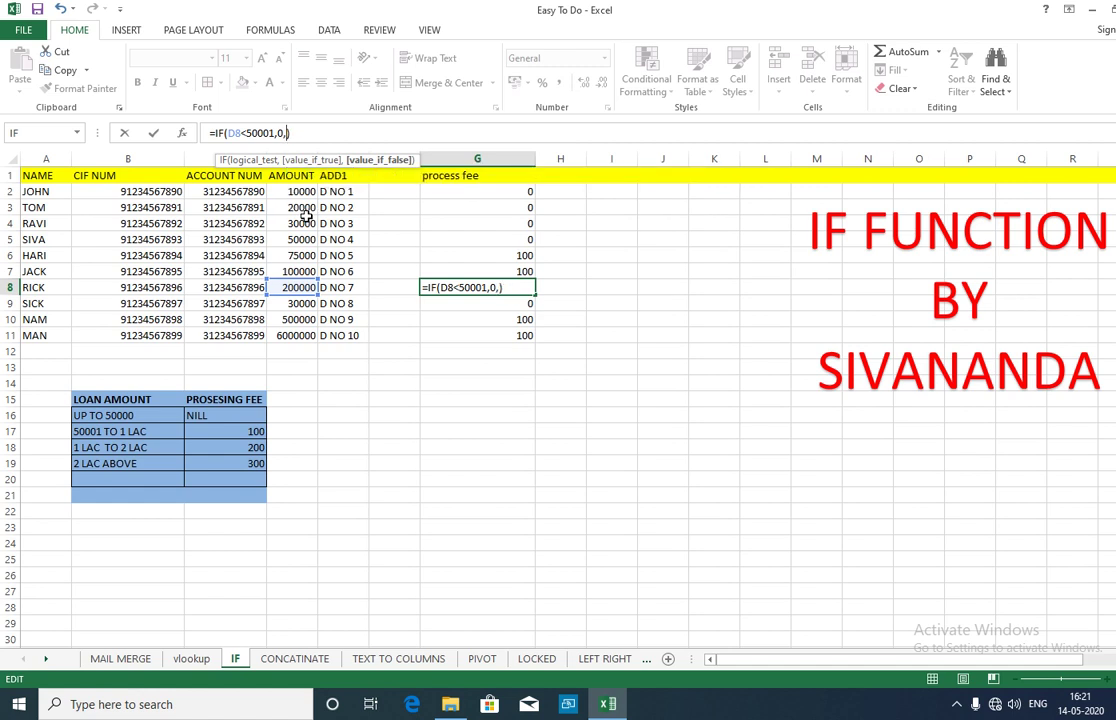
pyautogui.write('100')
pyautogui.press('Return')
pyautogui.click(500, 192)
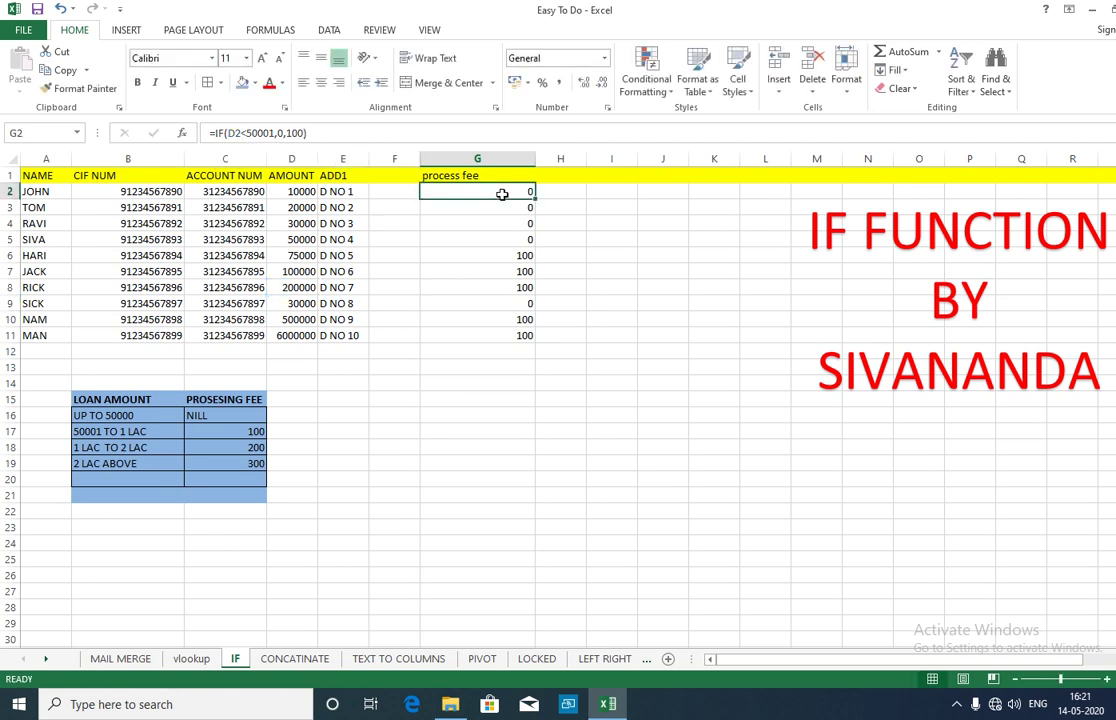
# - Replace the 100 false value in G2 with nested IF(D2<100001,100,IF(D2<200001,200, fixing mistyped thresholds
pyautogui.click(290, 133)
pyautogui.doubleClick(293, 133)
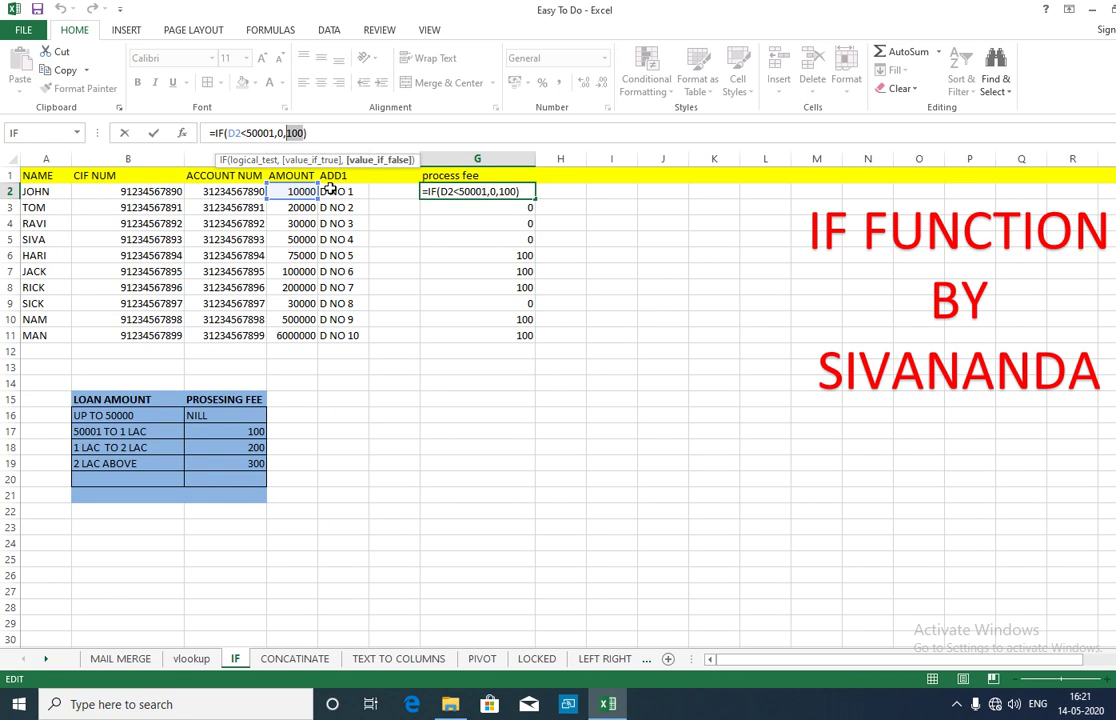
pyautogui.write('IF')
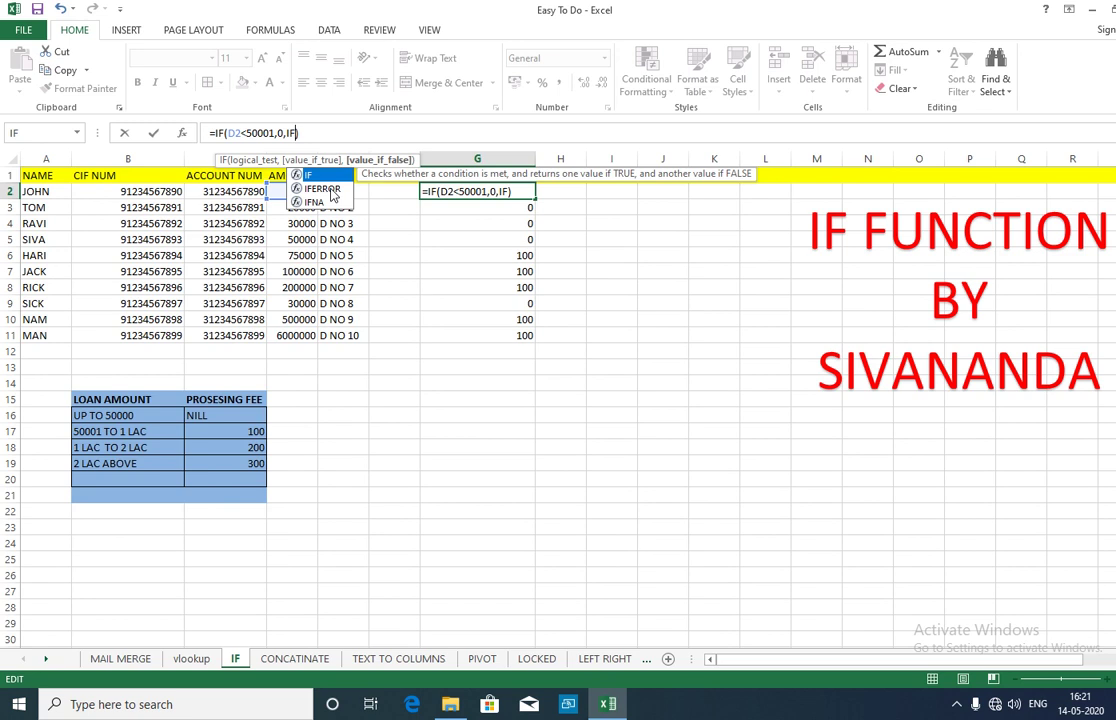
pyautogui.write('(D2')
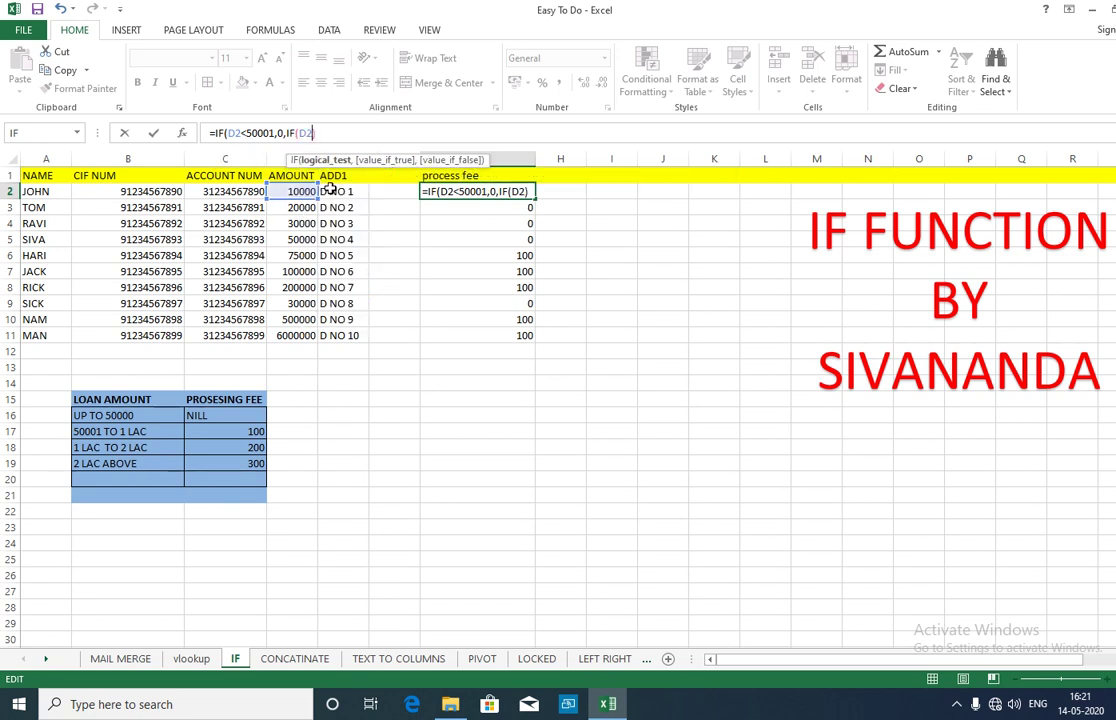
pyautogui.write('<1000')
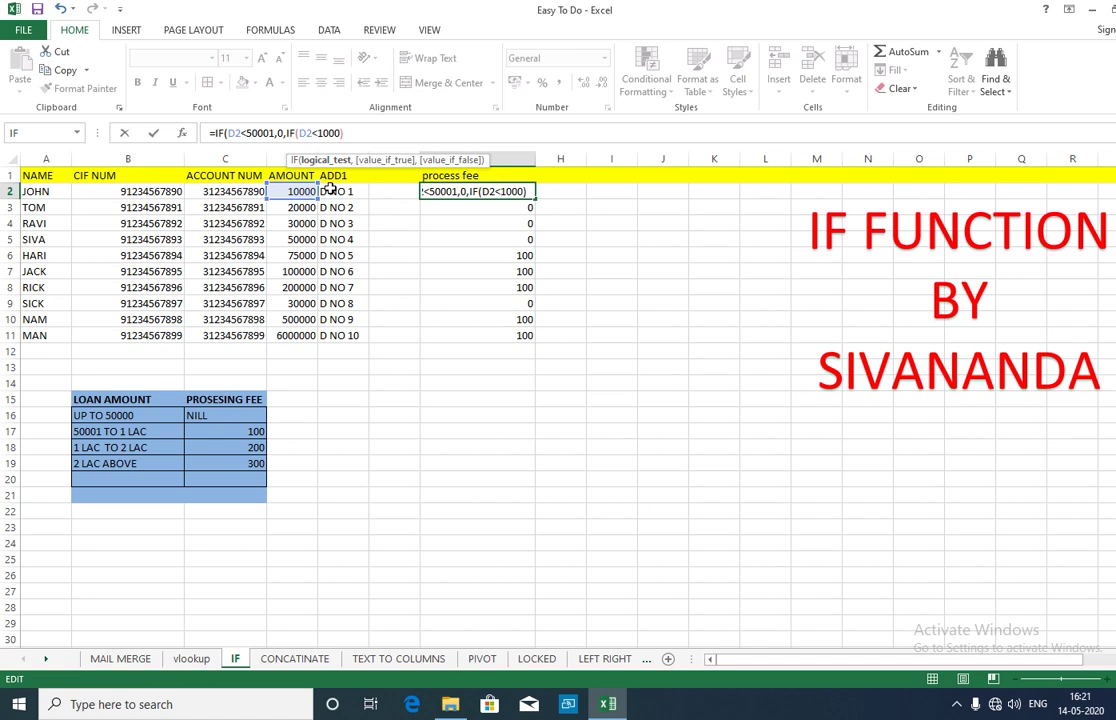
pyautogui.press('BackSpace')
pyautogui.press('BackSpace')
pyautogui.press('BackSpace')
pyautogui.press('BackSpace')
pyautogui.write('200001,100')
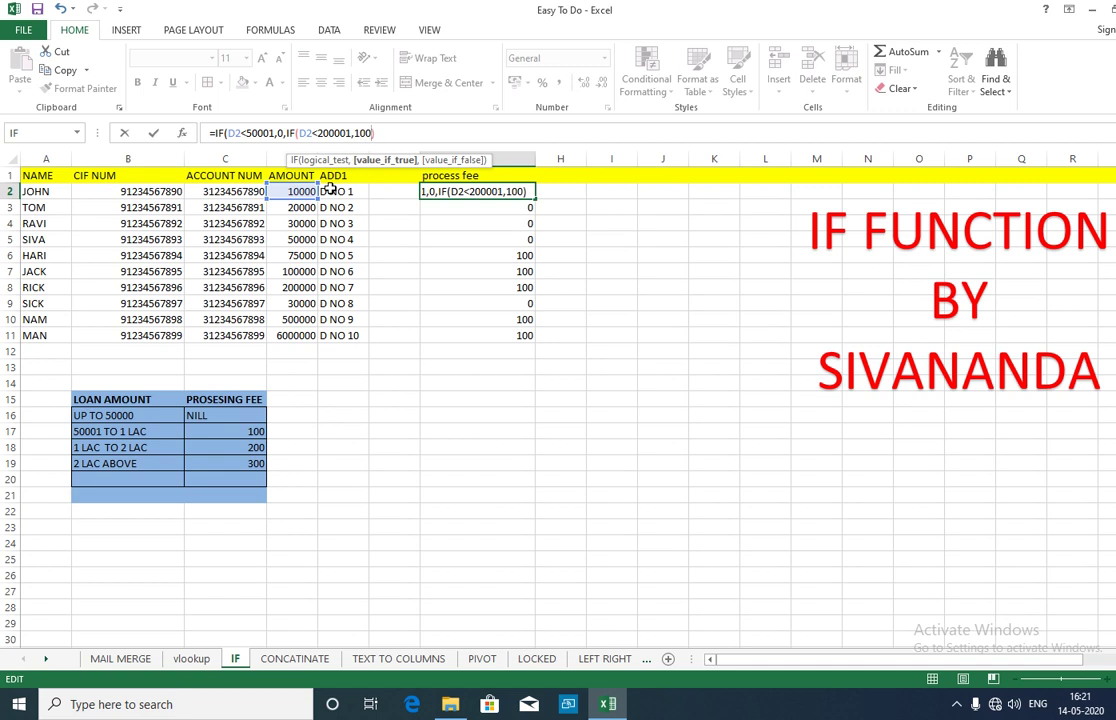
pyautogui.press('BackSpace')
pyautogui.press('BackSpace')
pyautogui.press('BackSpace')
pyautogui.press('BackSpace')
pyautogui.press('BackSpace')
pyautogui.press('BackSpace')
pyautogui.press('BackSpace')
pyautogui.press('BackSpace')
pyautogui.press('BackSpace')
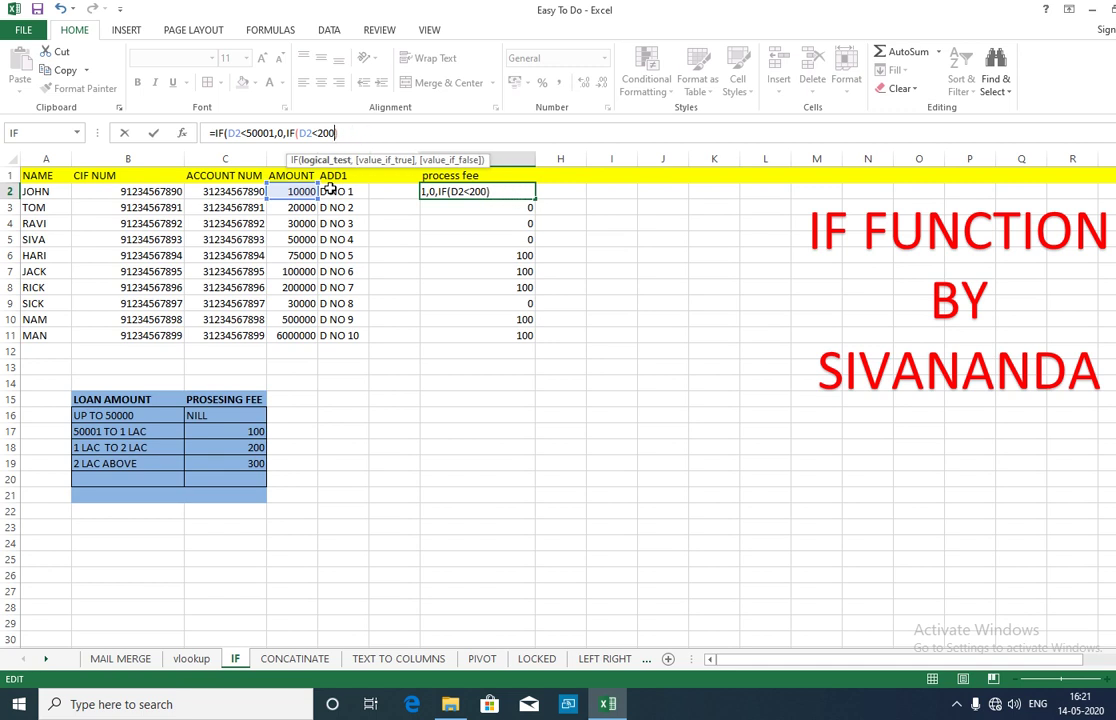
pyautogui.press('BackSpace')
pyautogui.write('10000')
pyautogui.write('1,10')
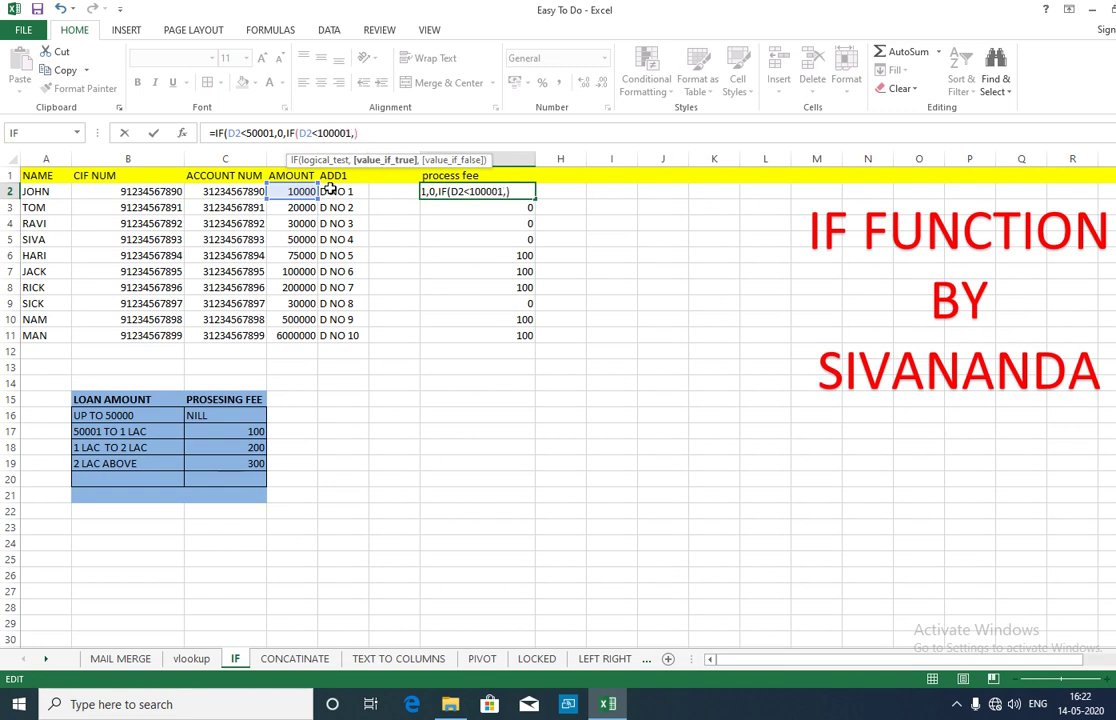
pyautogui.write('0,IF')
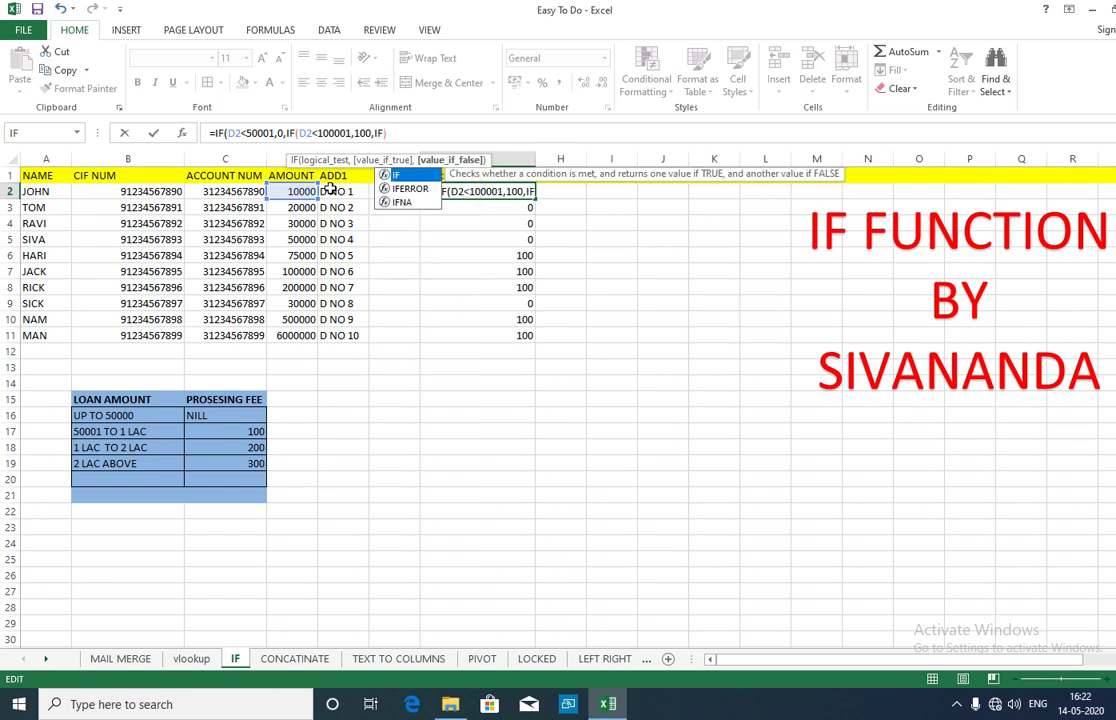
pyautogui.write('()')
pyautogui.write('D2')
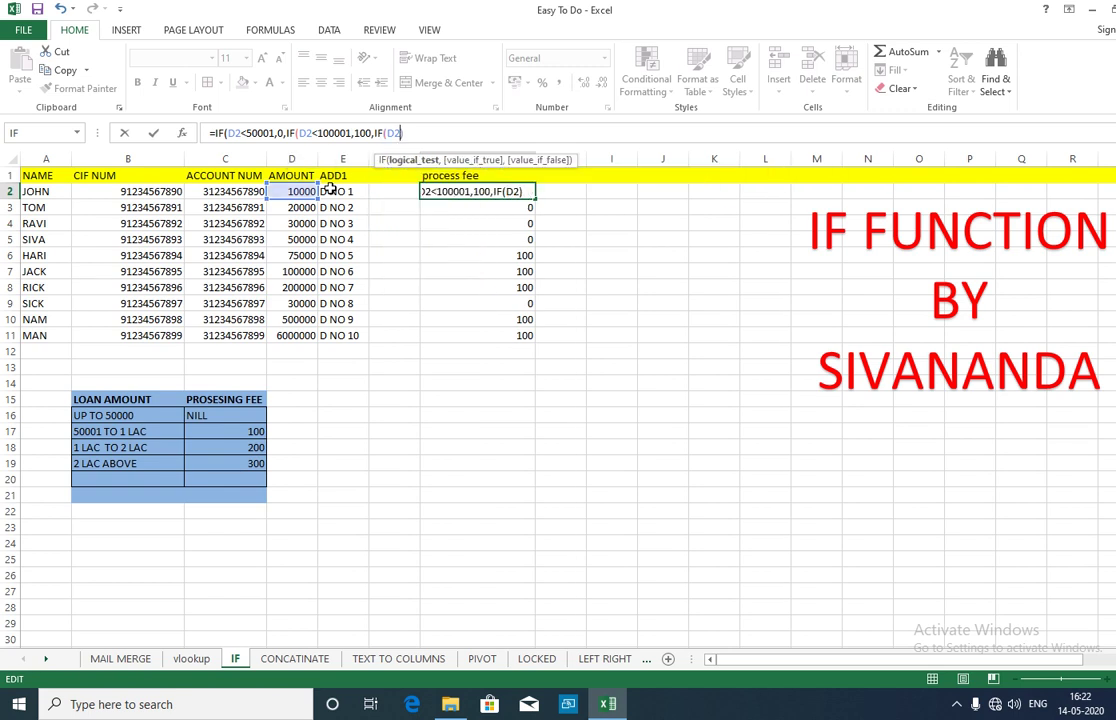
pyautogui.write('<20000')
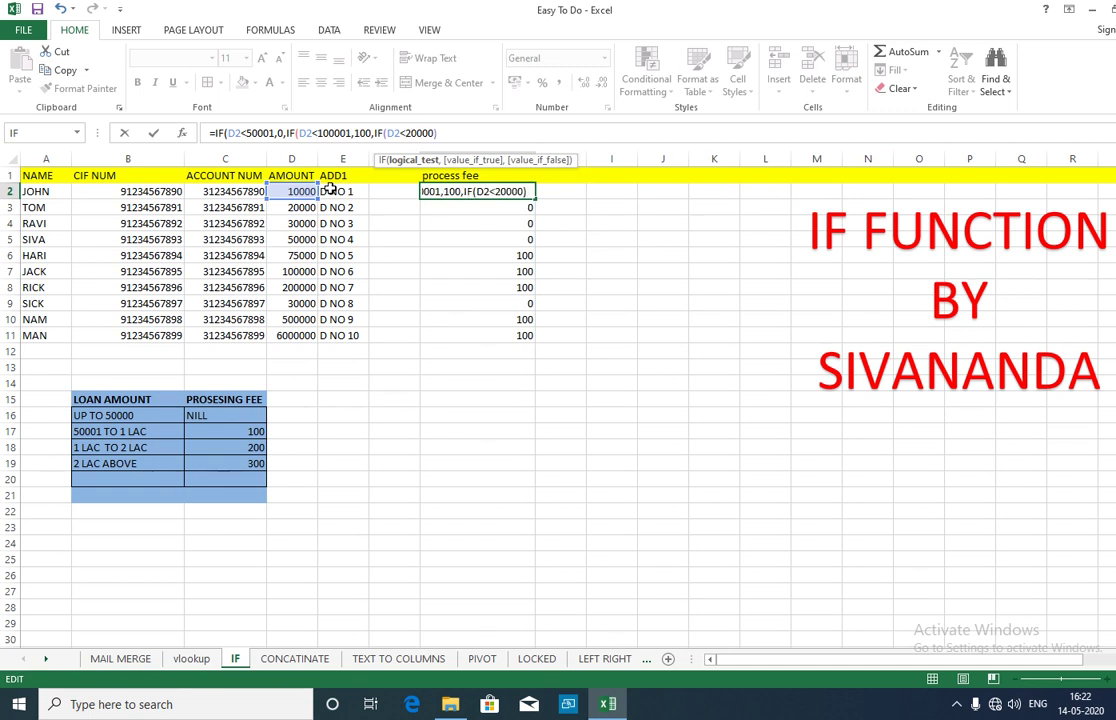
pyautogui.write('1,200,')
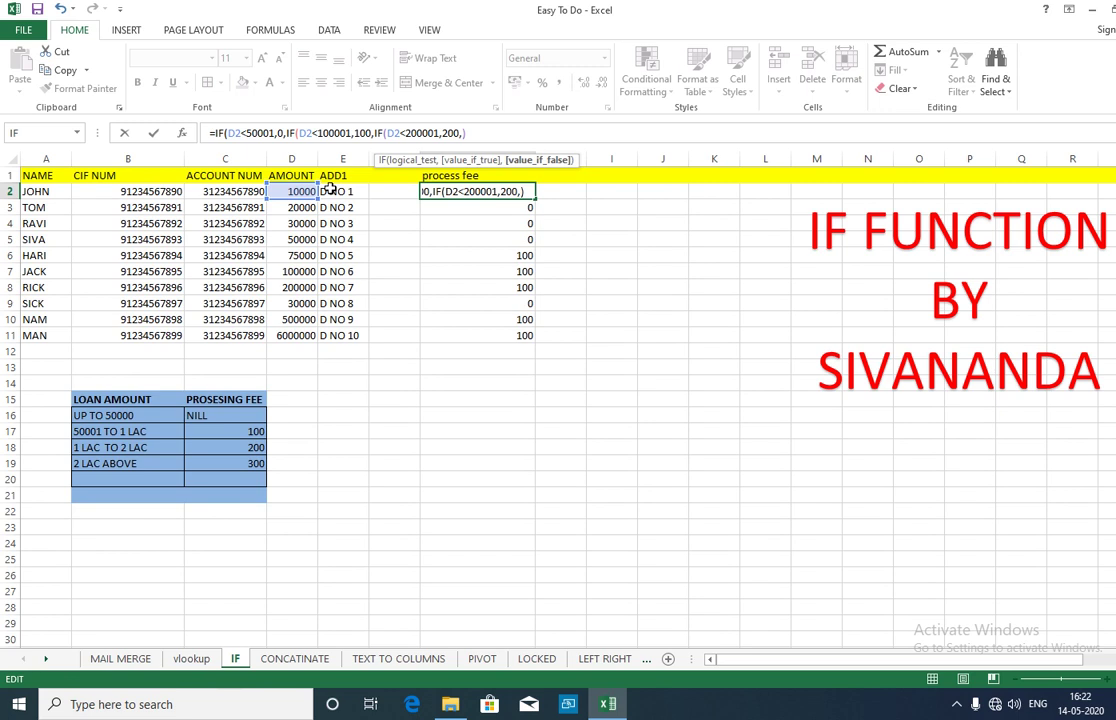
# - Finish G2 as =IF(D2<50001,0,IF(D2<100001,100,IF(D2<200001,200,300))) and commit it
pyautogui.write('300')
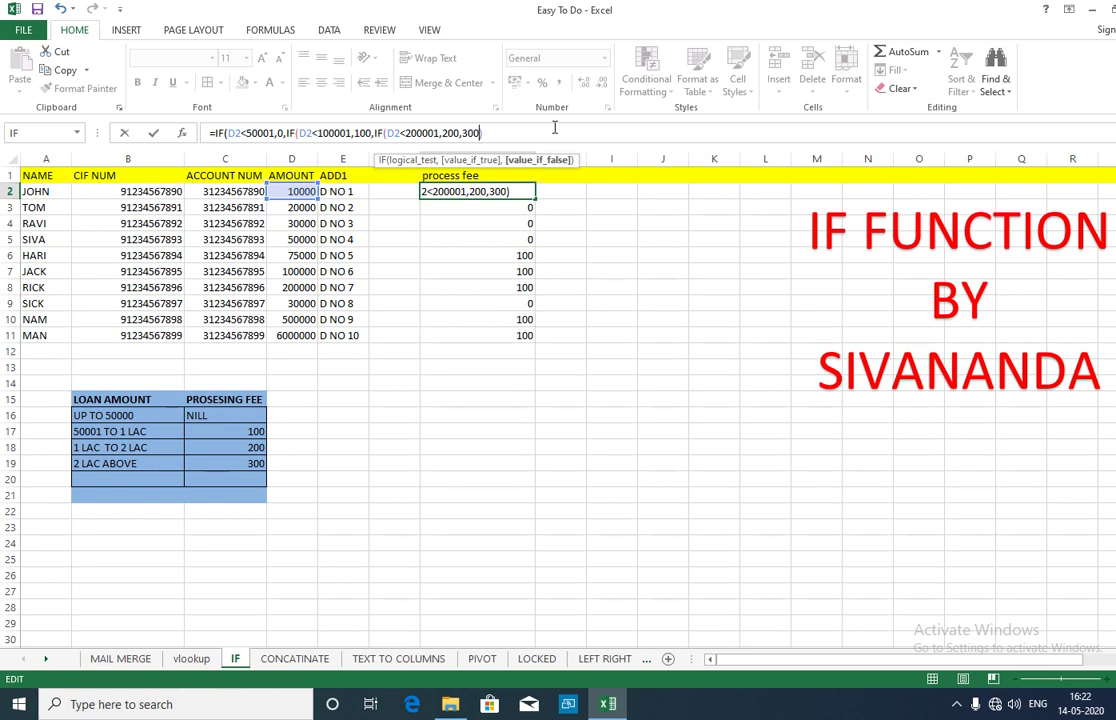
pyautogui.click(495, 133)
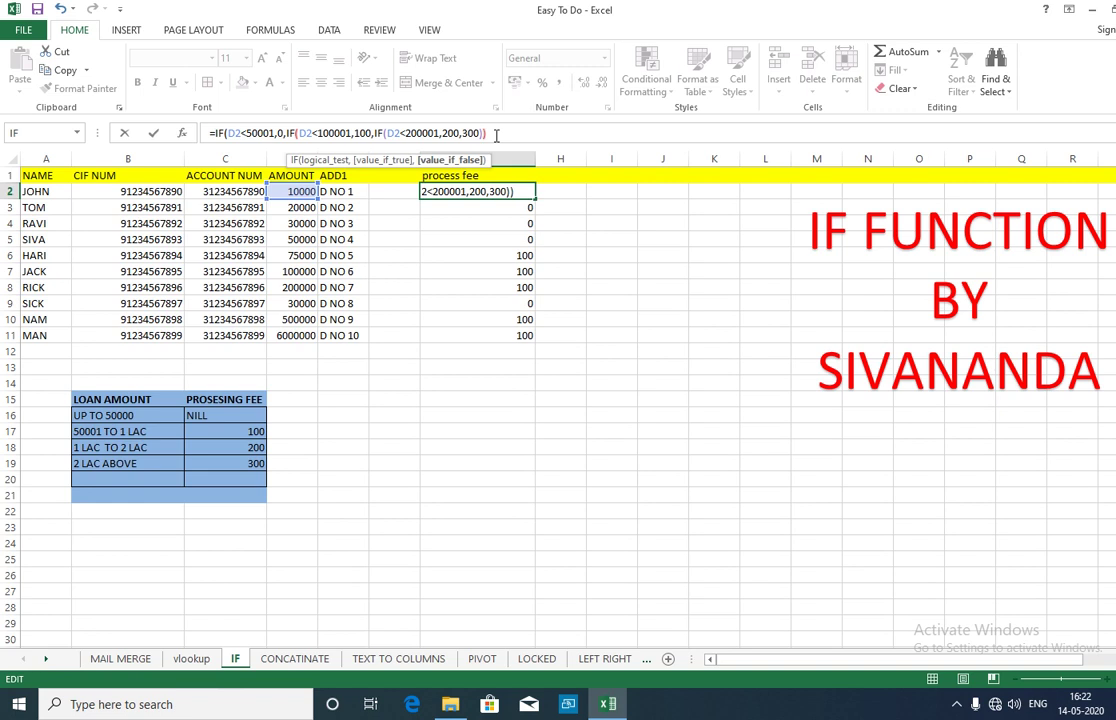
pyautogui.write('))')
pyautogui.press('Return')
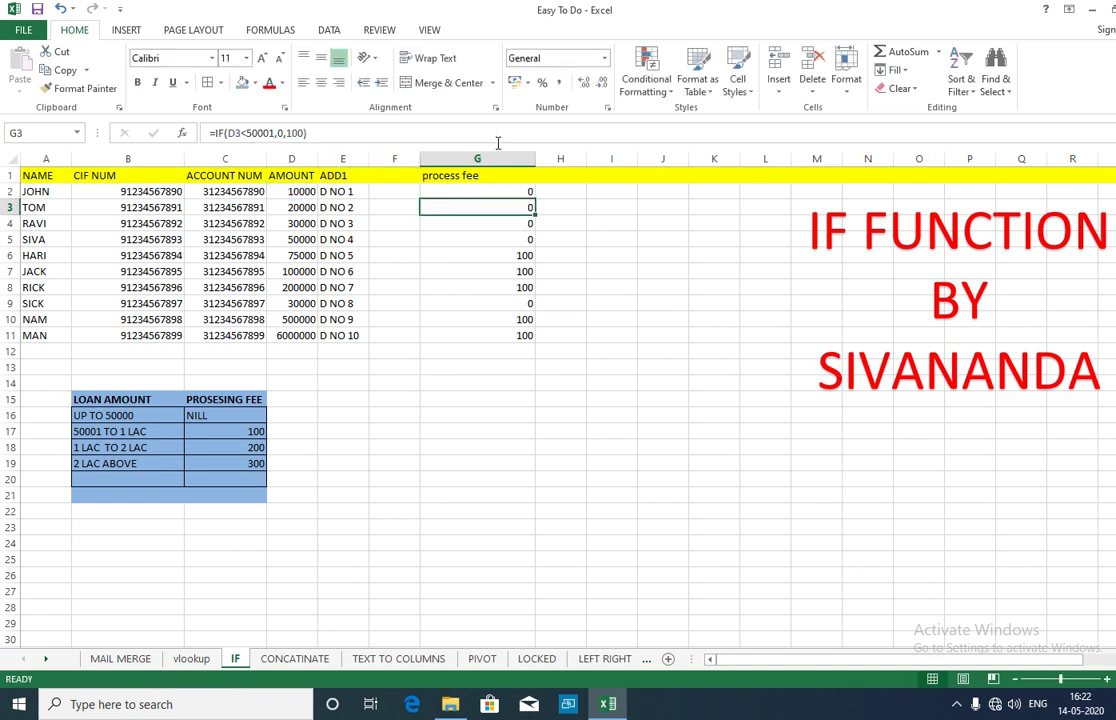
# - Fill the nested fee formula from G2 down to G11 and check the last loan's fee
pyautogui.click(518, 197)
pyautogui.moveTo(535, 199); pyautogui.dragTo(283, 334)
pyautogui.click(530, 335)
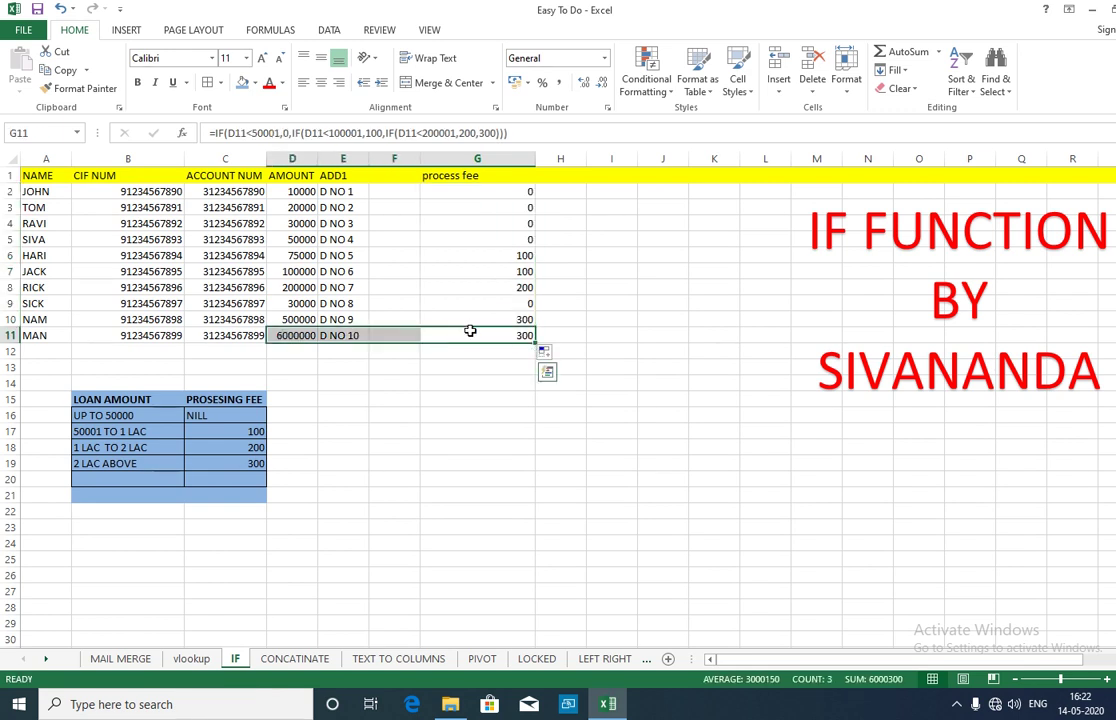